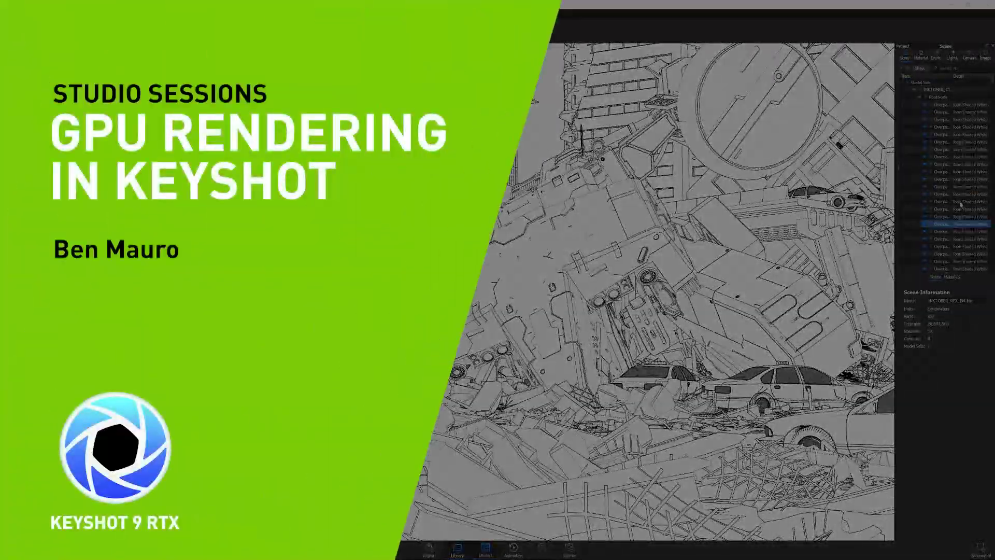
- Apply the Toon material to the whole city model via RootNode
{"action": "left_click", "coordinate": [924, 90]}
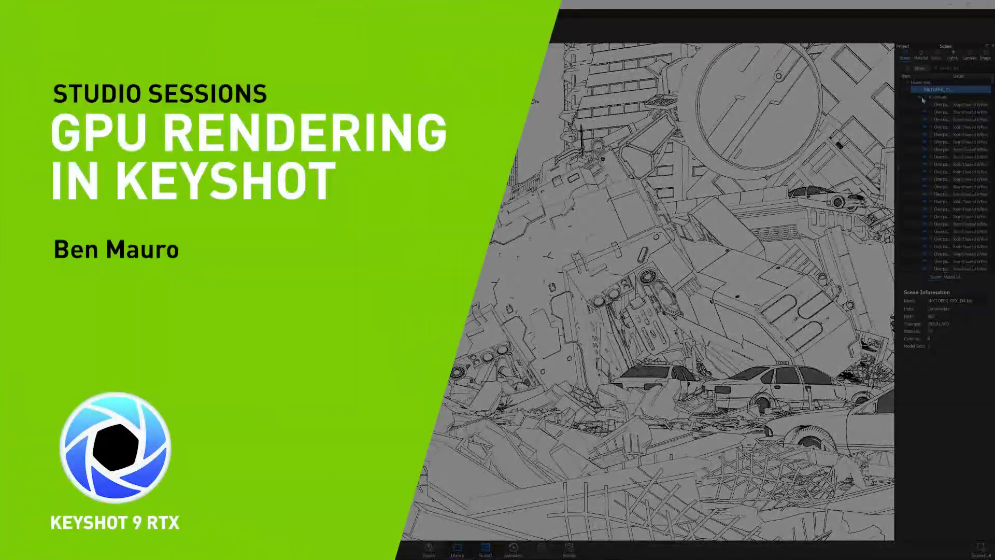
{"action": "left_click", "coordinate": [920, 58]}
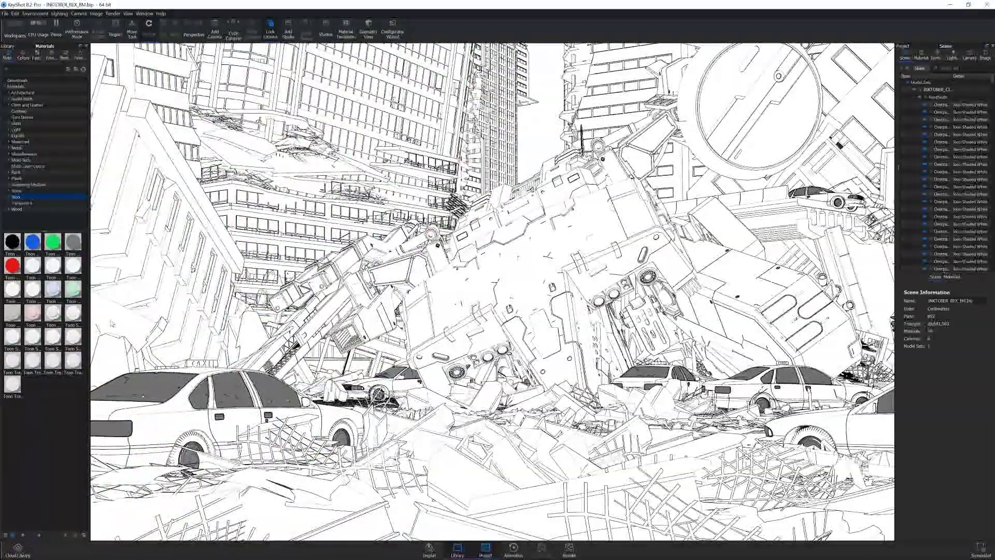
{"action": "left_click_drag", "start_coordinate": [52, 313], "coordinate": [944, 94]}
- Move the Sun & Sky time later so the scene is brighter
{"action": "left_click", "coordinate": [935, 55]}
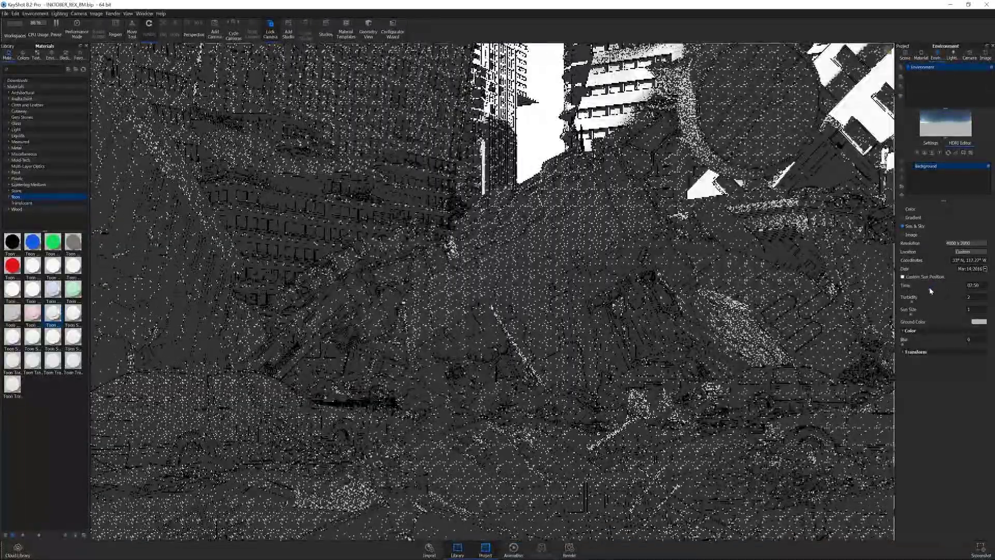
{"action": "left_click_drag", "start_coordinate": [935, 290], "coordinate": [931, 289]}
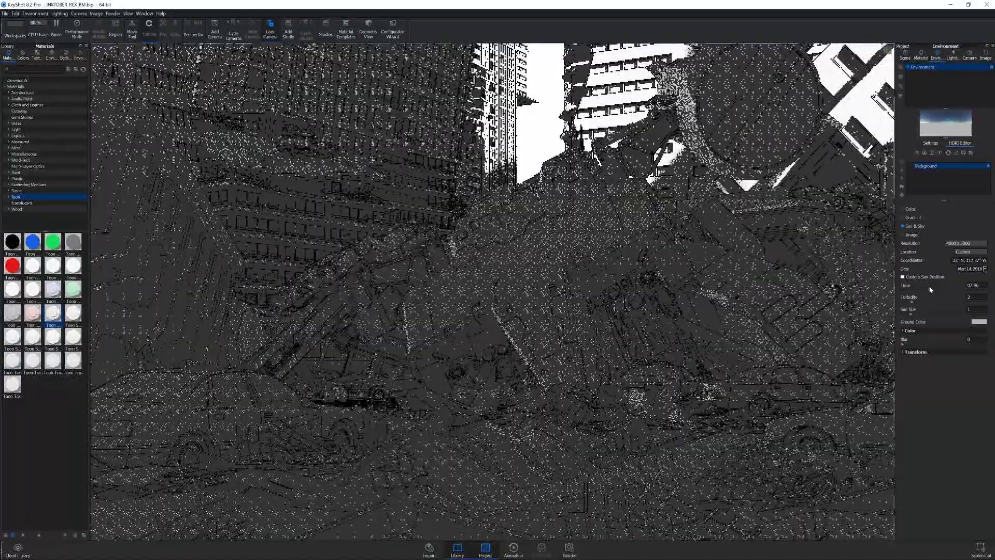
{"action": "mouse_move", "coordinate": [931, 288]}
{"action": "left_mouse_down"}
{"action": "mouse_move", "coordinate": [949, 292]}
{"action": "mouse_move", "coordinate": [939, 291]}
{"action": "left_mouse_up"}
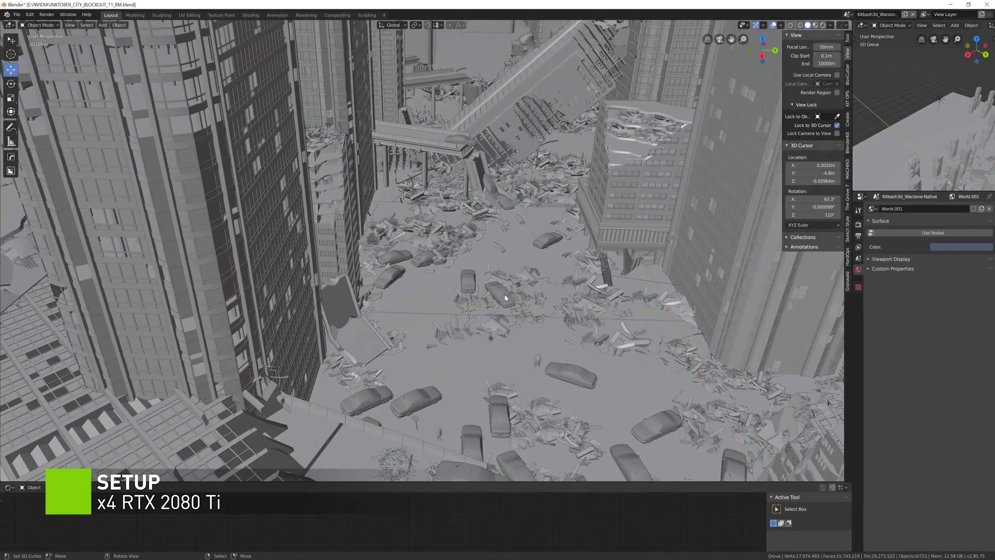
- Move one car to a new spot on the rubble-strewn street with the G command
{"action": "left_click", "coordinate": [467, 293]}
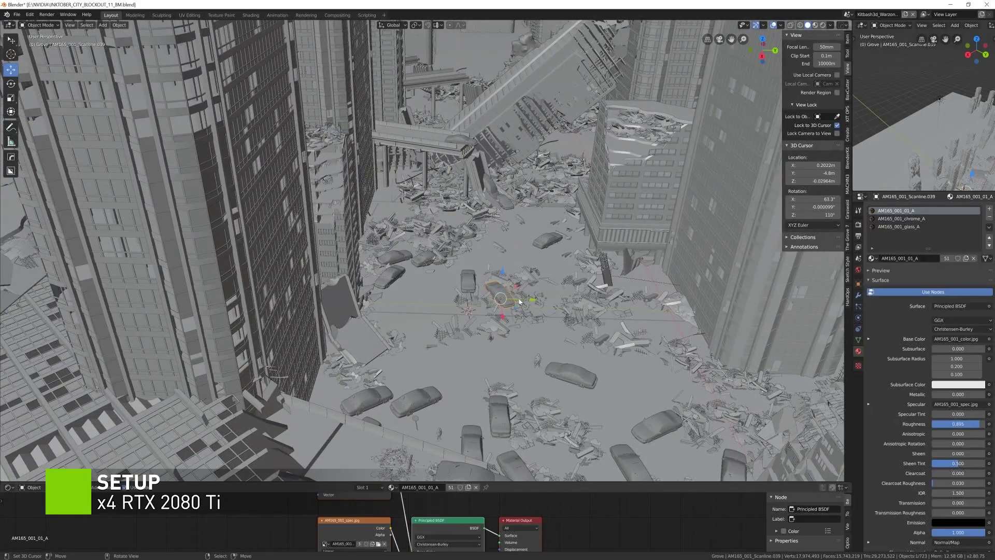
{"action": "key", "text": "g"}
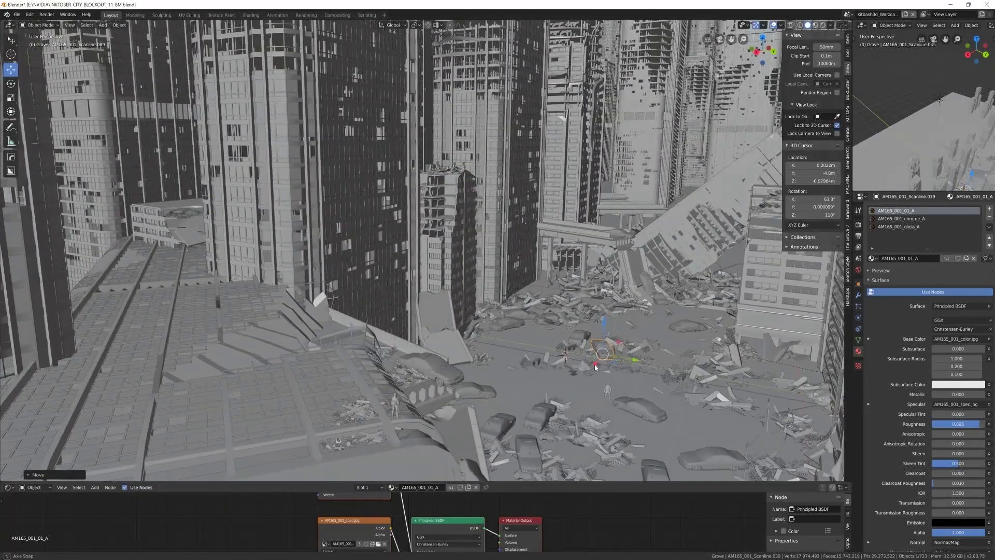
{"action": "key", "text": "g"}
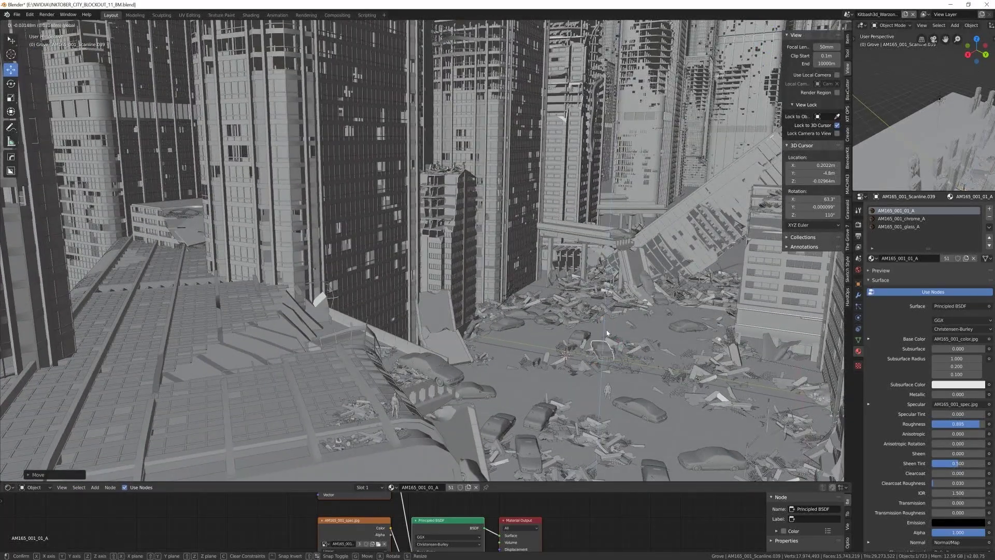
{"action": "left_click", "coordinate": [606, 342]}
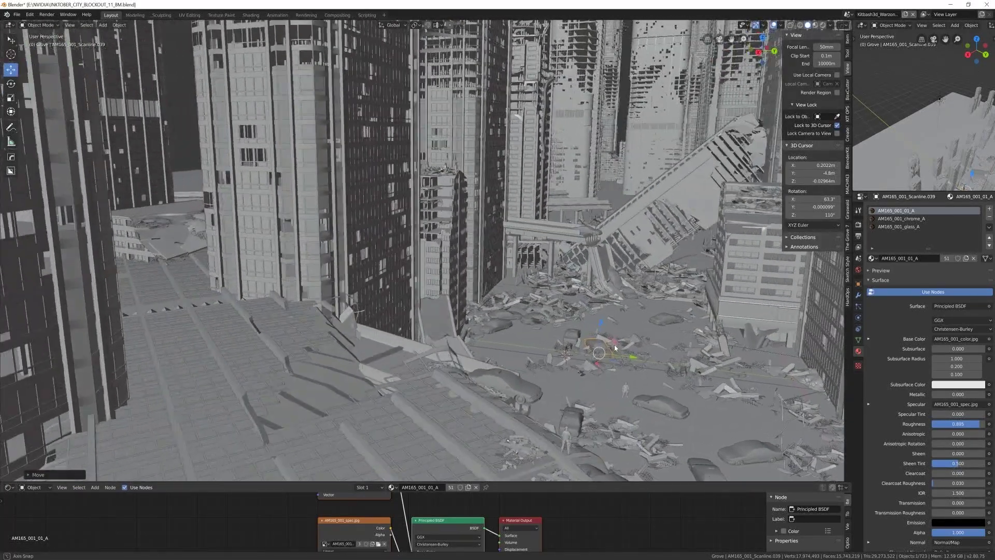
{"action": "middle_click_drag", "start_coordinate": [615, 347], "coordinate": [644, 363]}
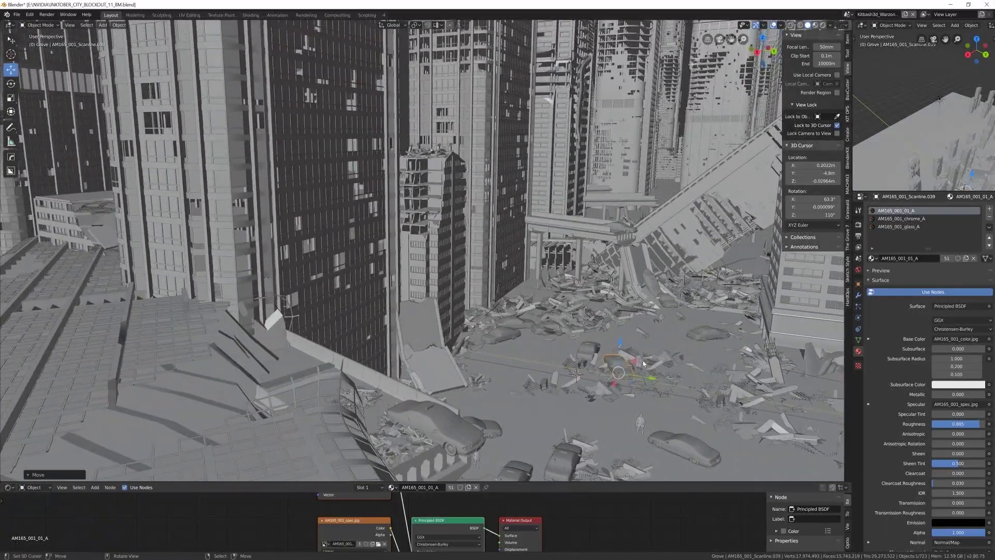
{"action": "middle_click_drag", "start_coordinate": [549, 332], "coordinate": [534, 347]}
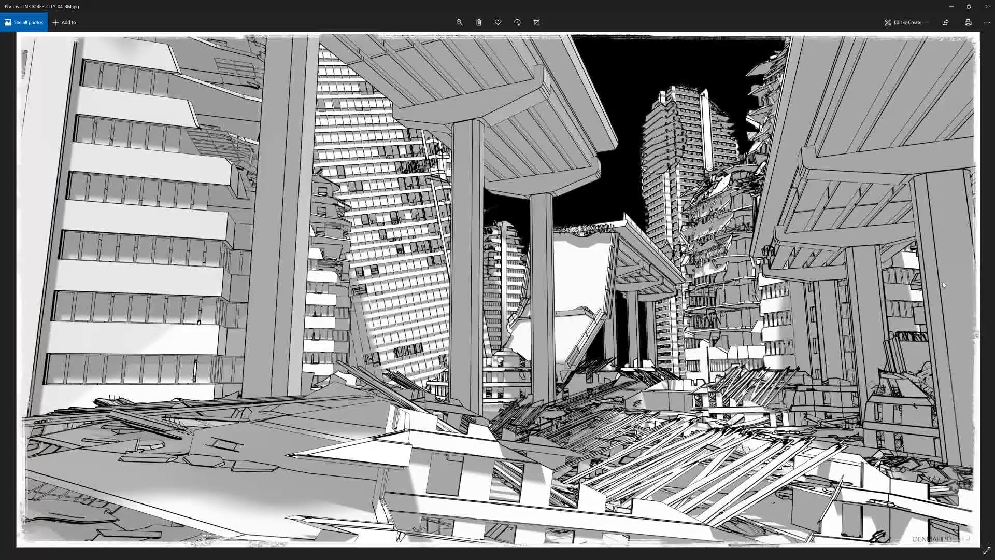
{"action": "key", "text": "Right"}
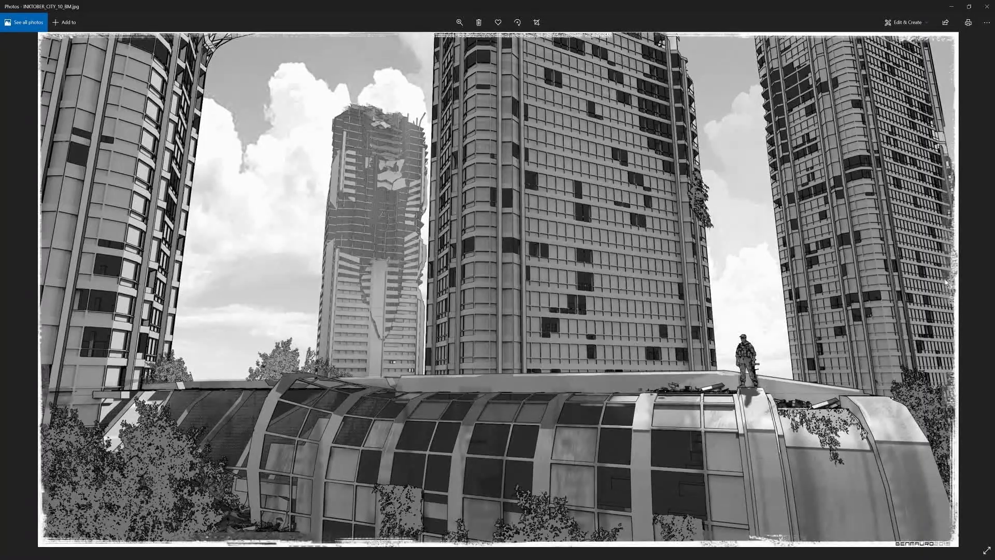
{"action": "key", "text": "Left"}
{"action": "key", "text": "Left"}
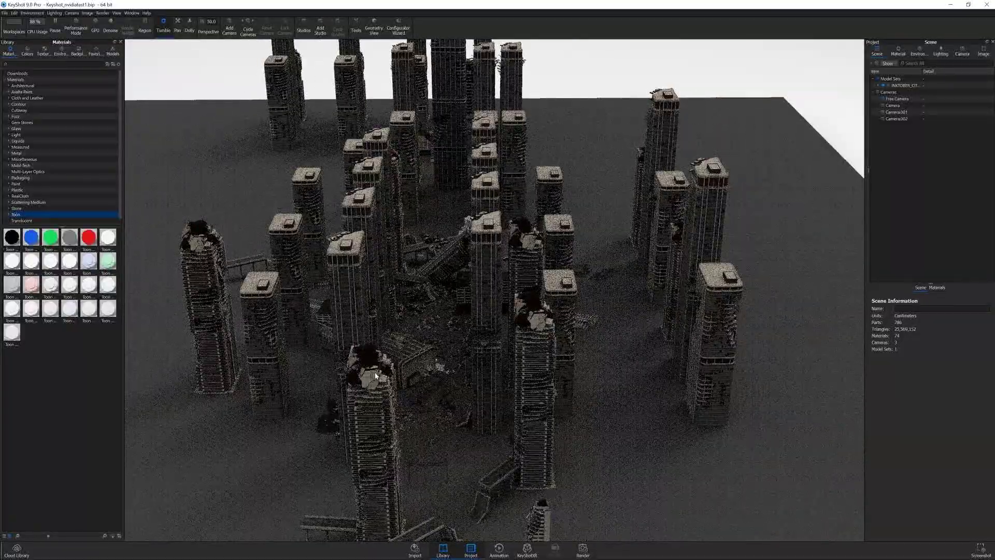
- Apply Toon Shaded White to the towers and ground, answering the Link Duplicate Materials prompt
{"action": "left_click_drag", "start_coordinate": [372, 374], "coordinate": [415, 340]}
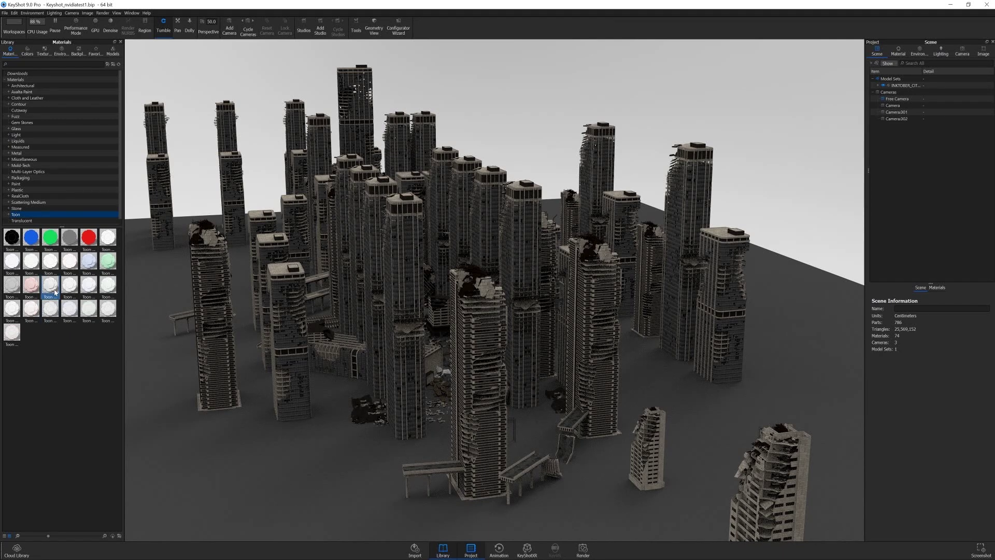
{"action": "mouse_move", "coordinate": [51, 292]}
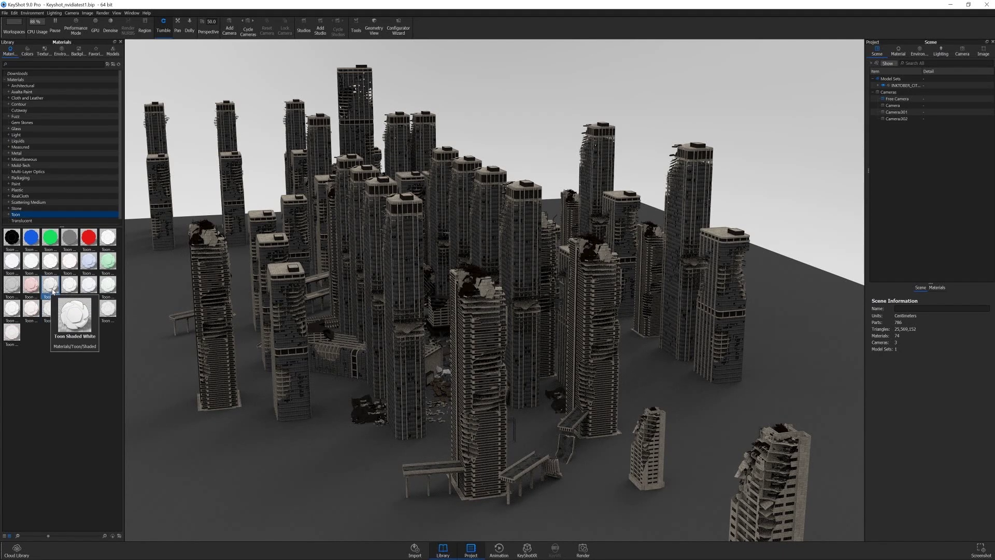
{"action": "left_click_drag", "start_coordinate": [52, 288], "coordinate": [291, 289]}
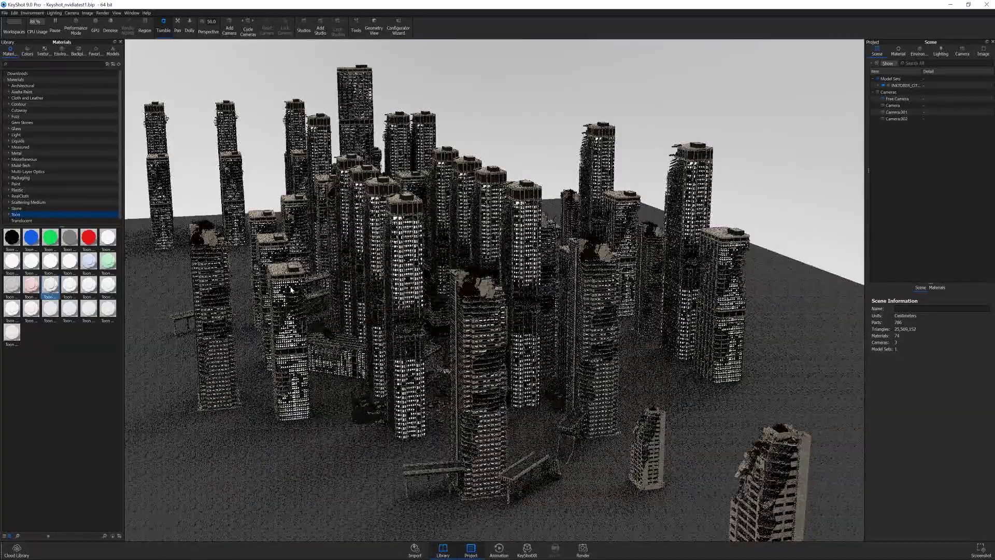
{"action": "left_click_drag", "start_coordinate": [51, 286], "coordinate": [296, 305]}
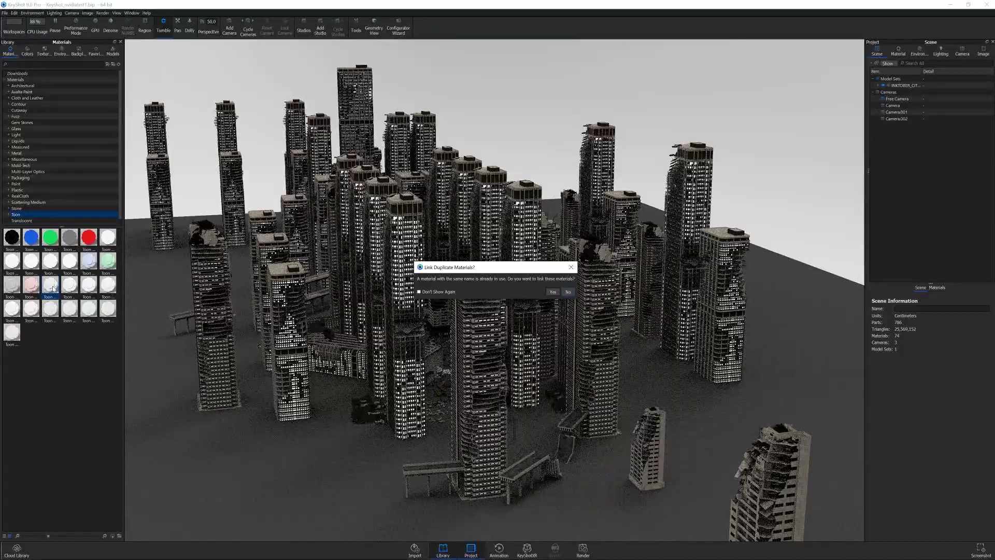
{"action": "left_click_drag", "start_coordinate": [53, 289], "coordinate": [168, 409]}
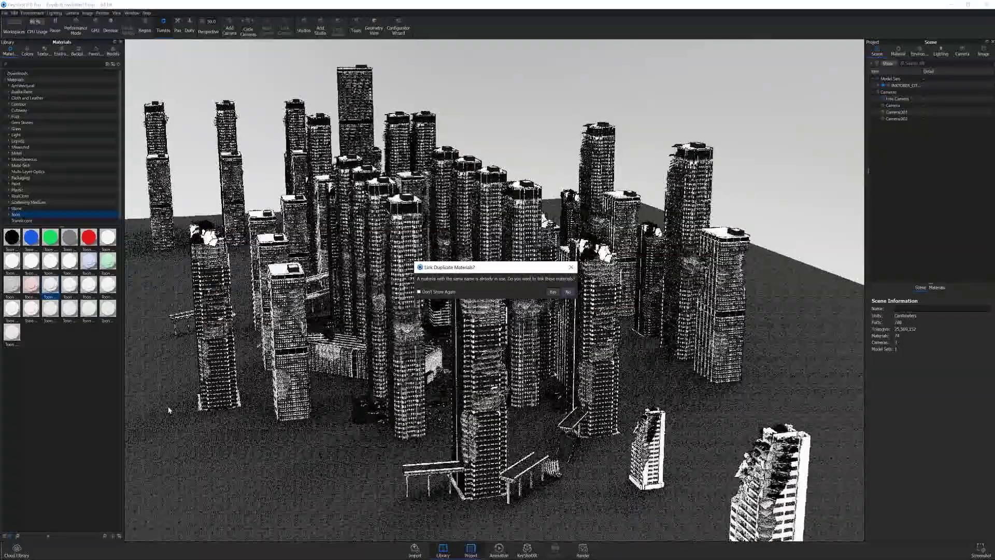
{"action": "key", "text": "Return"}
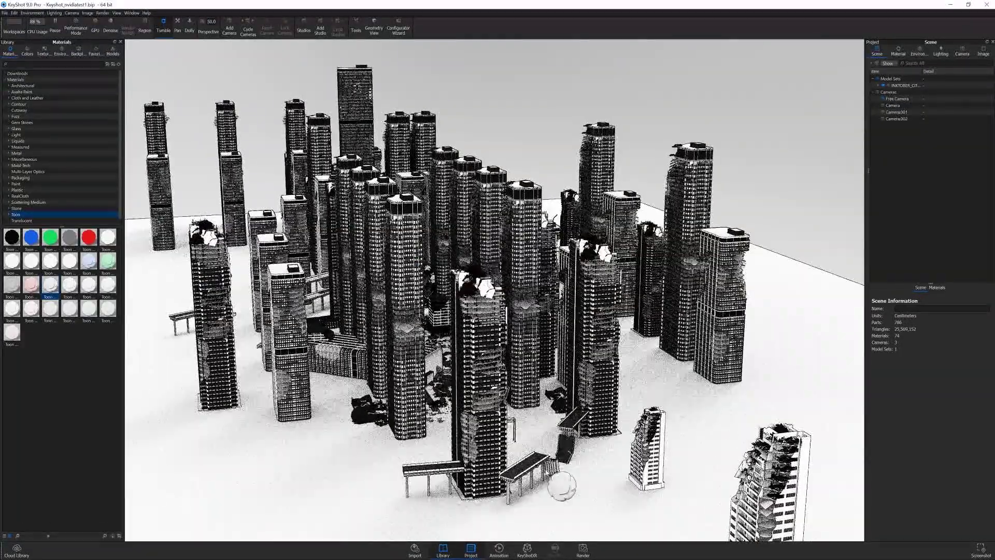
{"action": "left_click_drag", "start_coordinate": [562, 482], "coordinate": [474, 272]}
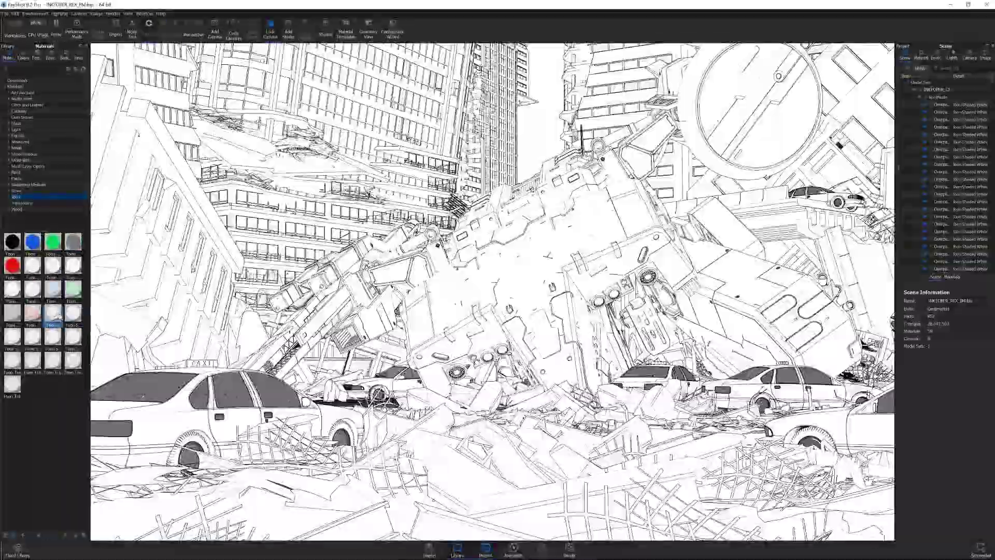
{"action": "left_click_drag", "start_coordinate": [880, 205], "coordinate": [943, 91]}
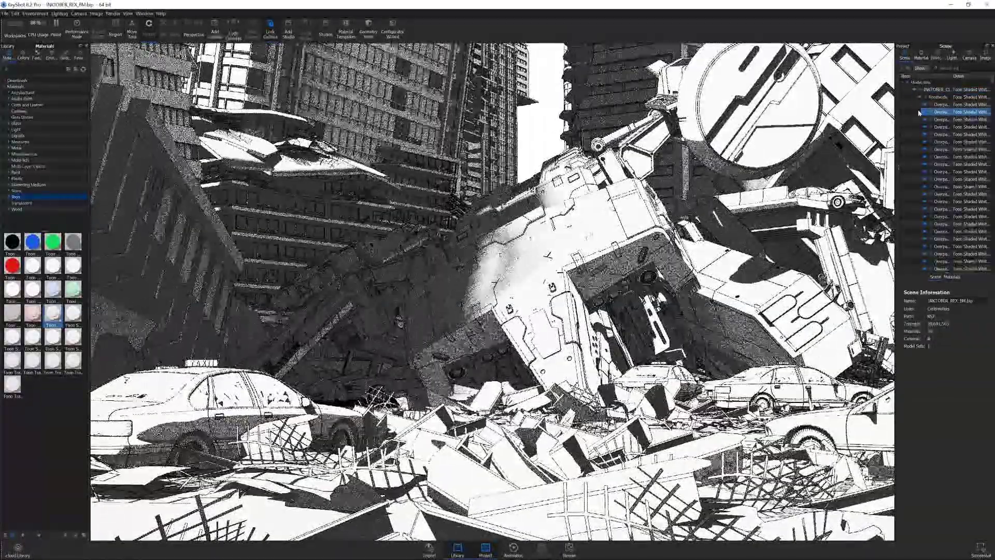
- Load the Toon Shaded White material's properties in the Material tab
{"action": "left_click", "coordinate": [920, 57]}
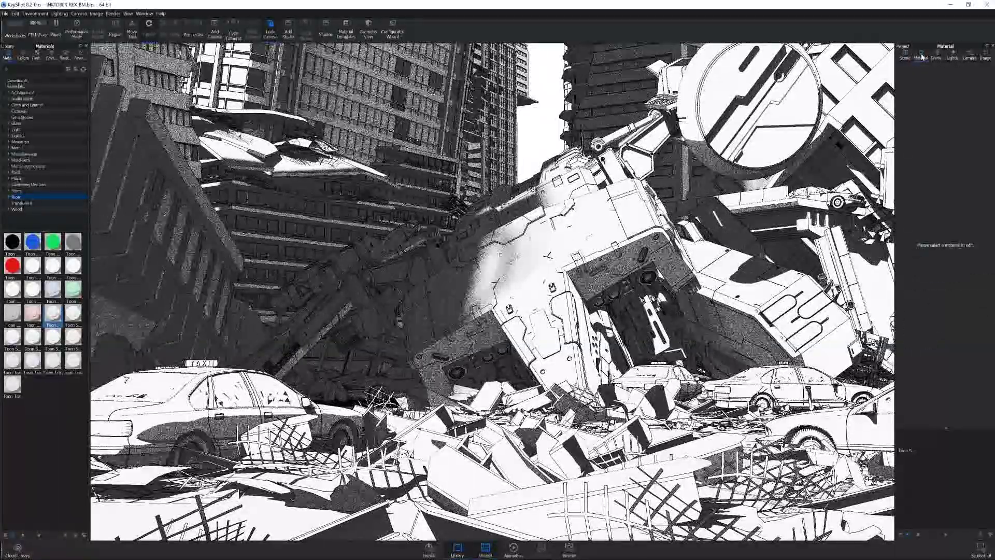
{"action": "left_click", "coordinate": [907, 441]}
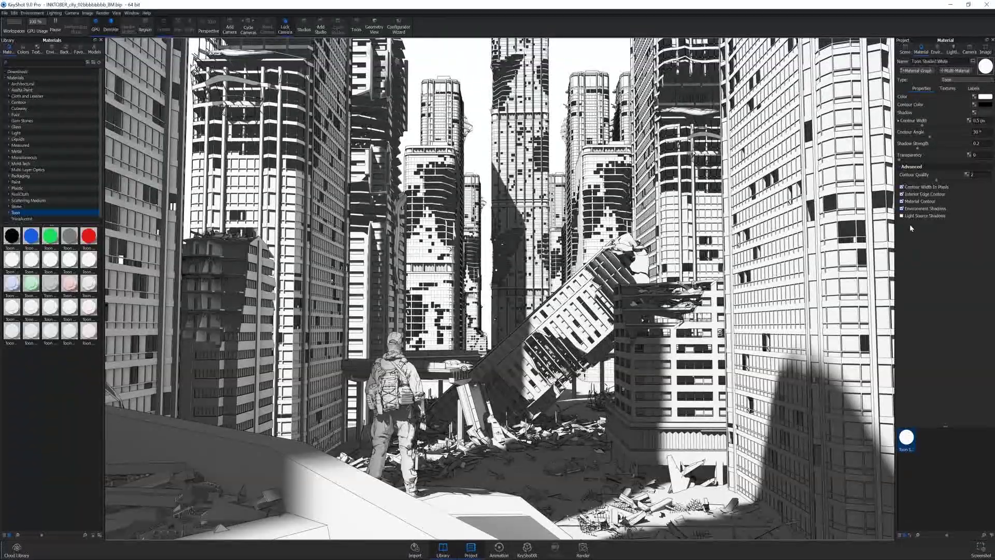
- Tune the toon contour width, angle and quality, and enable Environment Shadows
{"action": "left_click", "coordinate": [902, 208]}
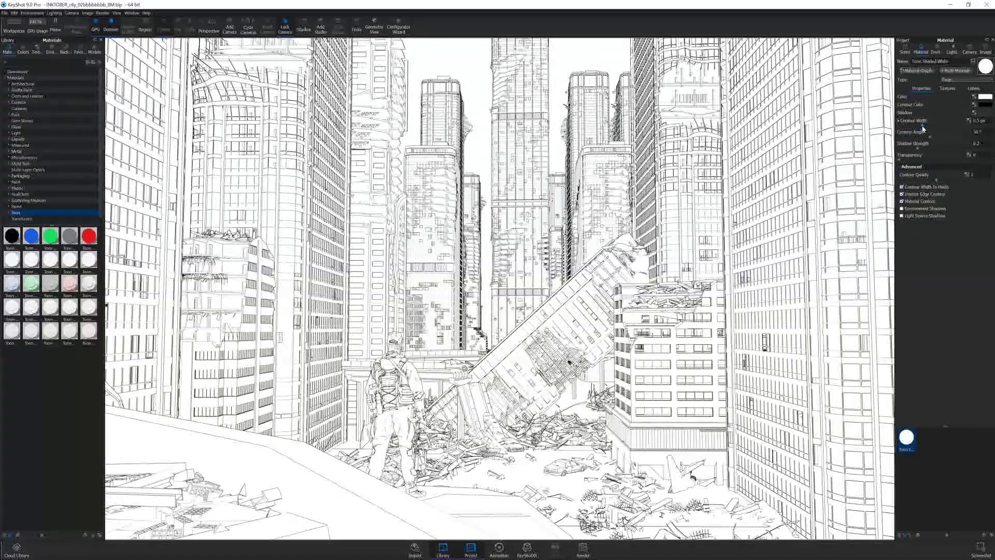
{"action": "left_click_drag", "start_coordinate": [923, 125], "coordinate": [910, 129]}
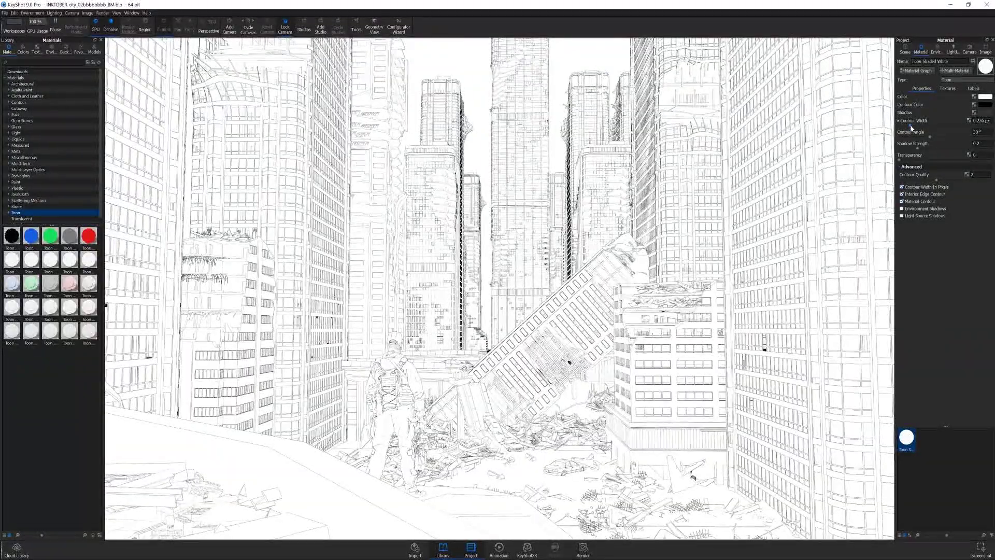
{"action": "left_click_drag", "start_coordinate": [967, 128], "coordinate": [974, 129]}
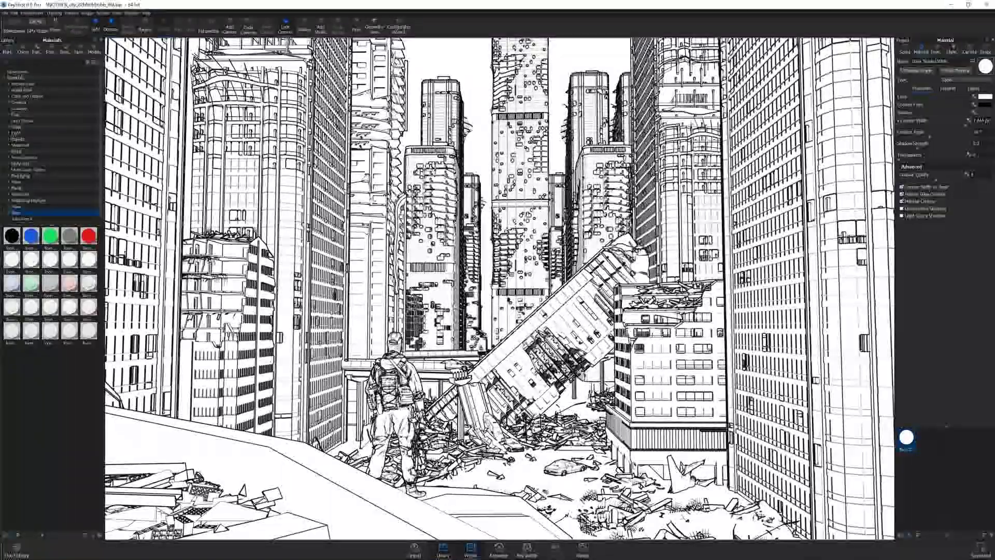
{"action": "left_click_drag", "start_coordinate": [951, 131], "coordinate": [909, 143]}
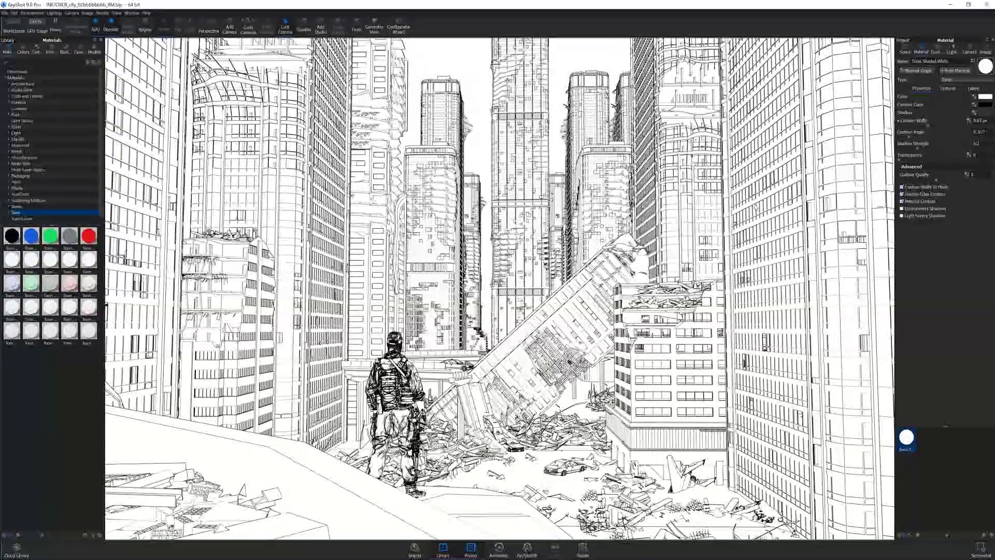
{"action": "left_click_drag", "start_coordinate": [913, 138], "coordinate": [936, 140]}
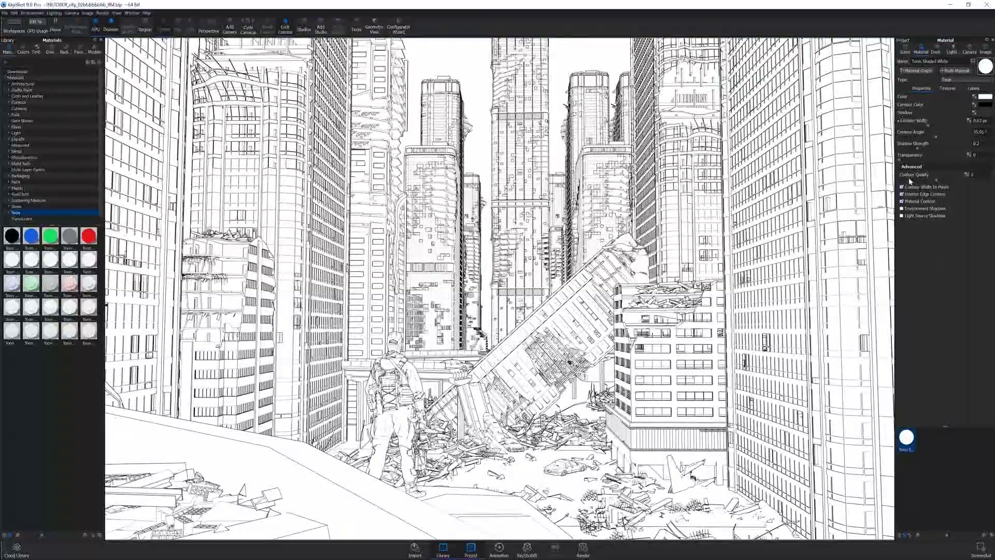
{"action": "left_click_drag", "start_coordinate": [931, 182], "coordinate": [904, 183]}
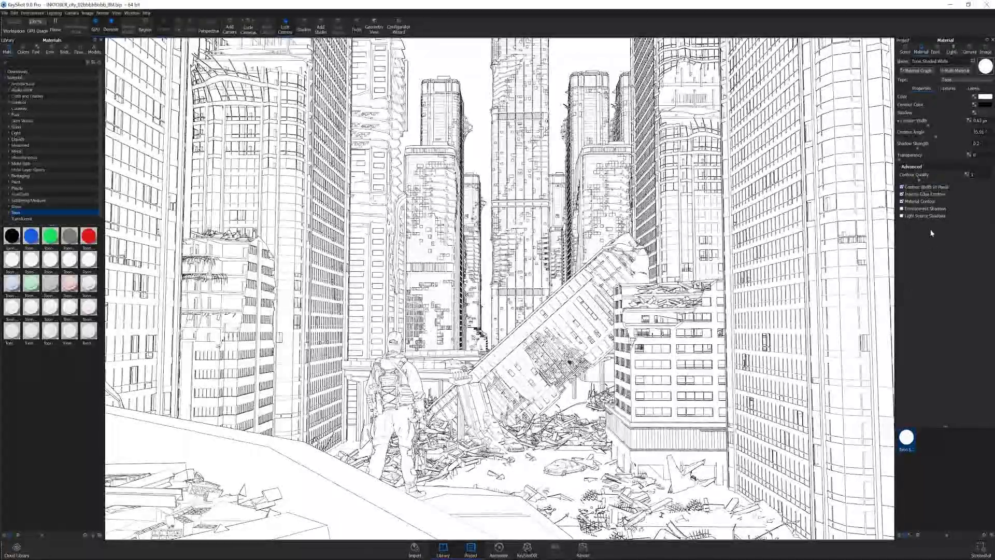
{"action": "left_click", "coordinate": [902, 209]}
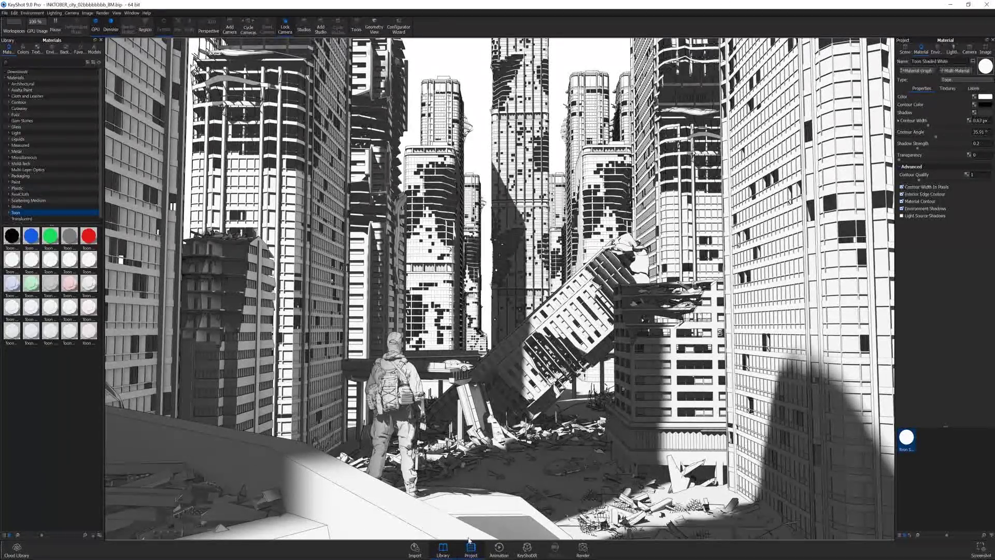
- Shift the Sun & Sky time from 13:08 to 11:22
{"action": "left_click", "coordinate": [935, 49]}
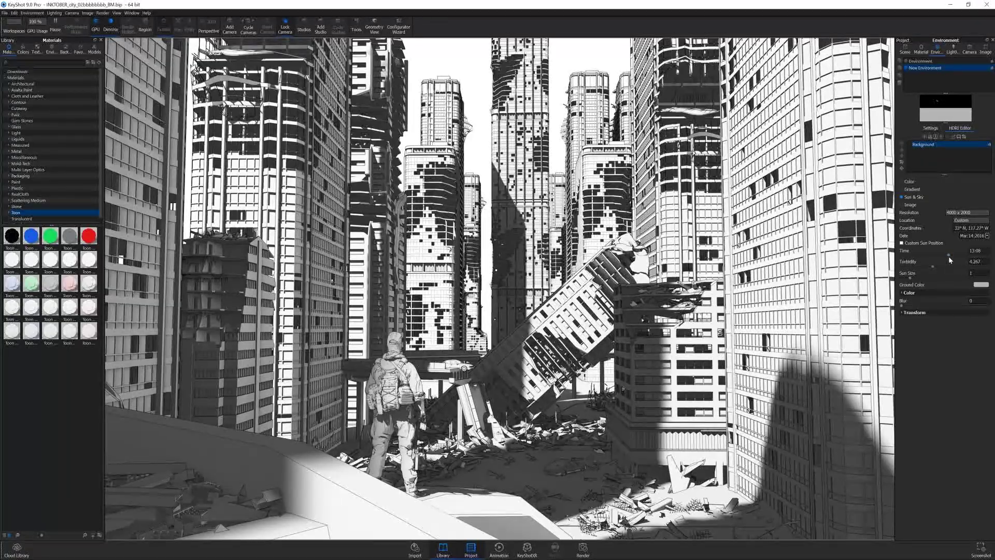
{"action": "mouse_move", "coordinate": [947, 255]}
{"action": "left_mouse_down"}
{"action": "mouse_move", "coordinate": [927, 254]}
{"action": "mouse_move", "coordinate": [974, 269]}
{"action": "mouse_move", "coordinate": [941, 267]}
{"action": "left_mouse_up"}
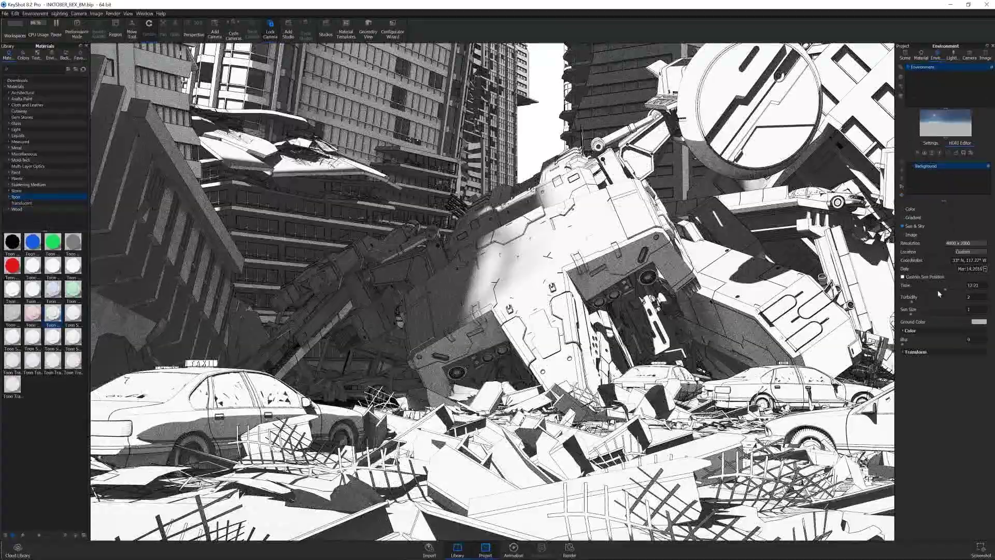
- Drag the Sun & Sky time from 10:55 down to 00:25
{"action": "mouse_move", "coordinate": [940, 290]}
{"action": "left_mouse_down"}
{"action": "mouse_move", "coordinate": [953, 294]}
{"action": "mouse_move", "coordinate": [942, 292]}
{"action": "left_mouse_up"}
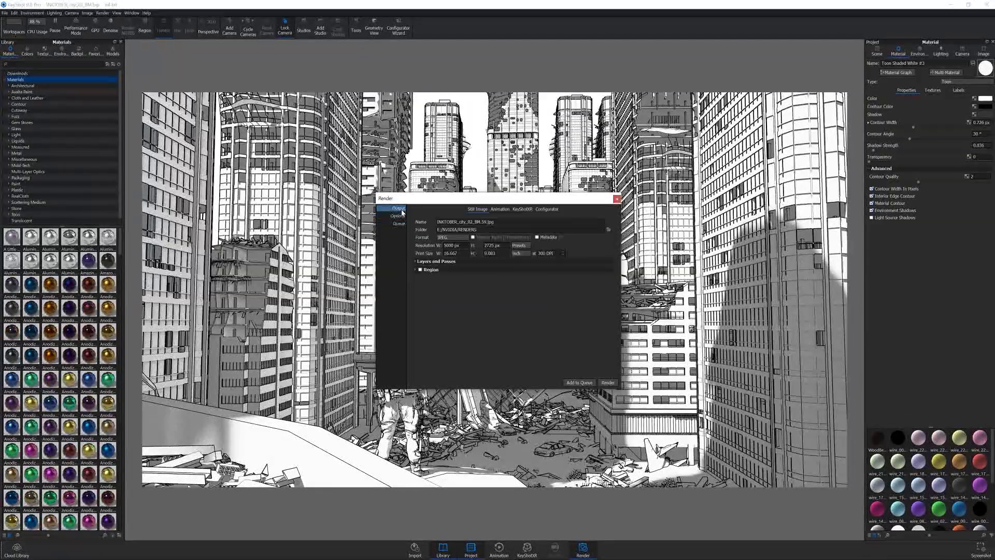
- Set the output folder to E:/NVIDIA/RENDERS and start the 5000-pixel-wide render
{"action": "left_click", "coordinate": [608, 229]}
{"action": "left_click", "coordinate": [607, 383]}
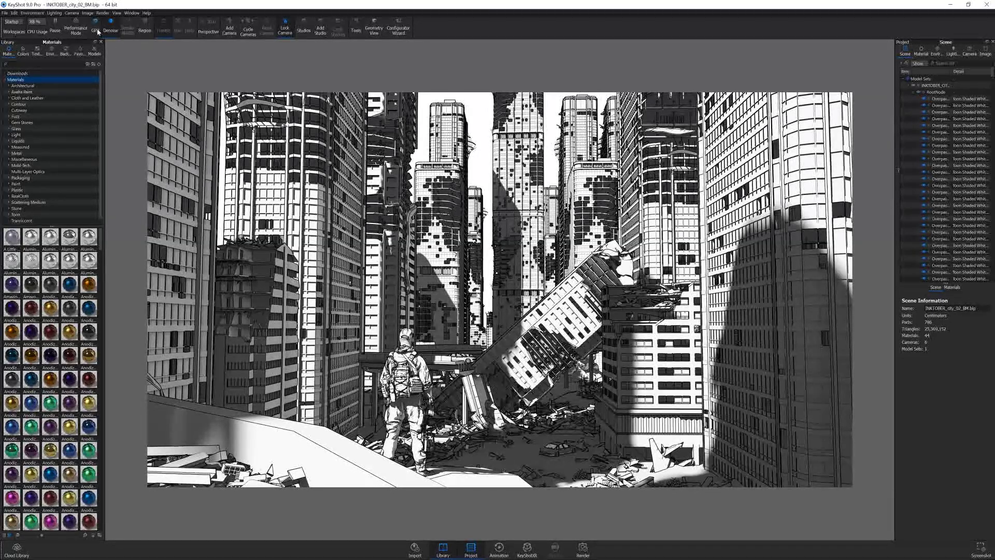
- Switch KeyShot rendering to GPU Mode and open the render settings with Ctrl+P
{"action": "left_click", "coordinate": [102, 13]}
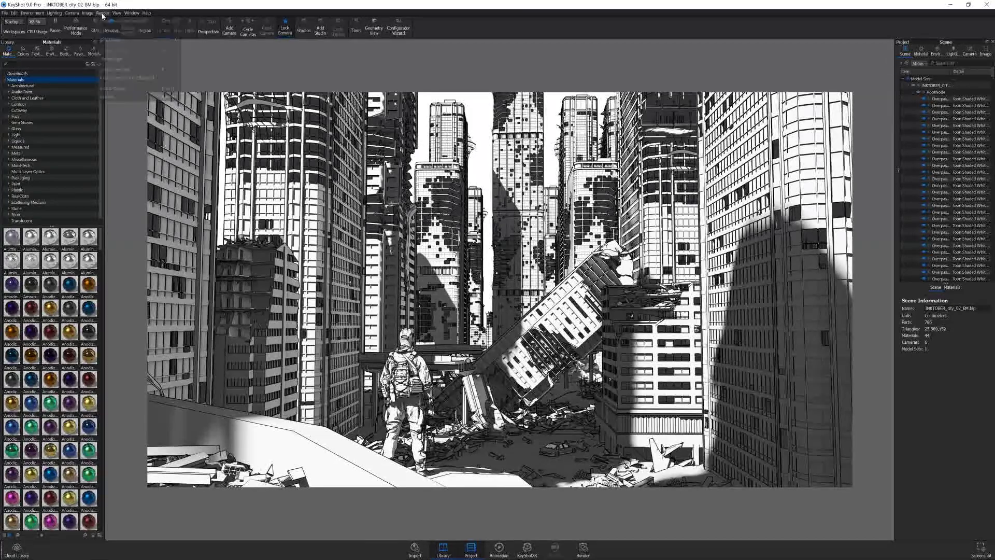
{"action": "mouse_move", "coordinate": [140, 40]}
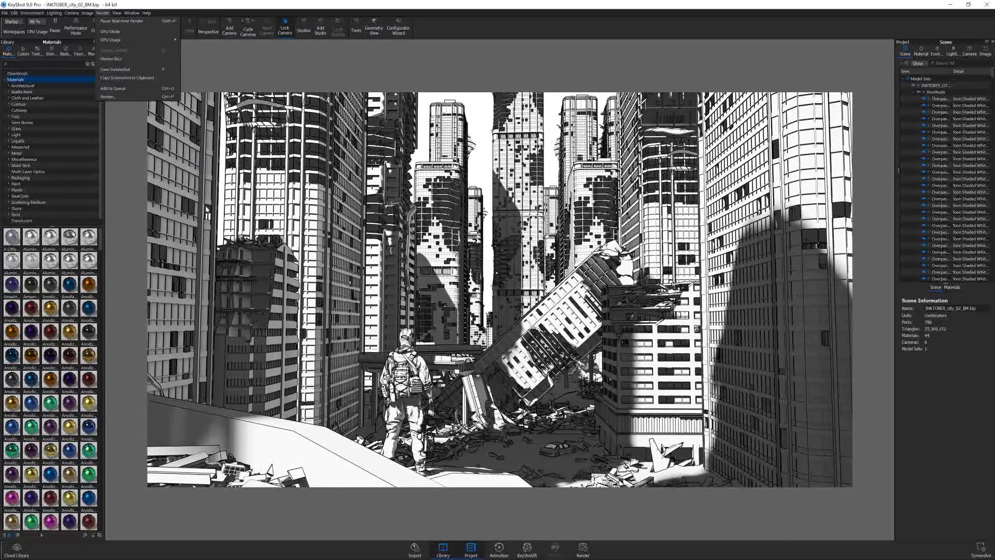
{"action": "left_click", "coordinate": [109, 32]}
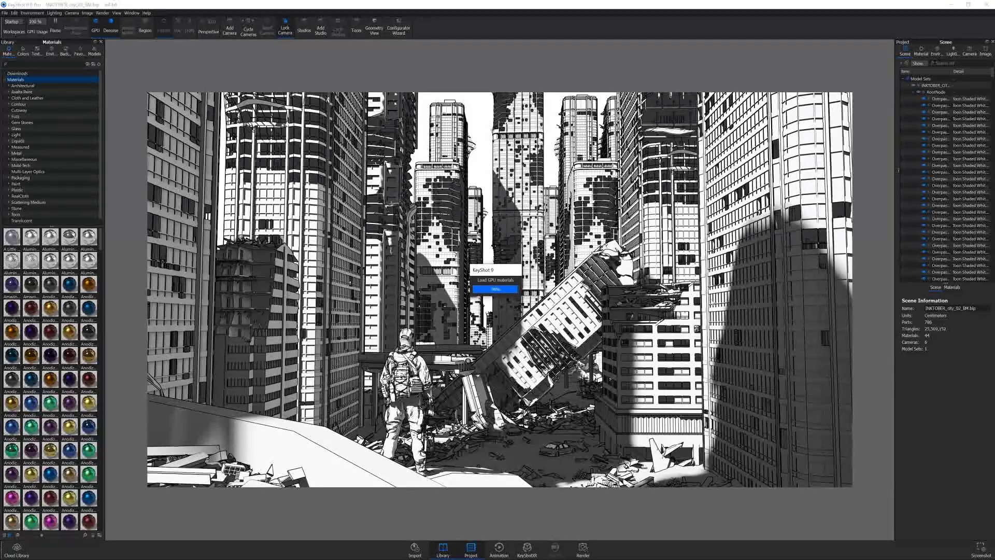
{"action": "key", "text": "ctrl+p"}
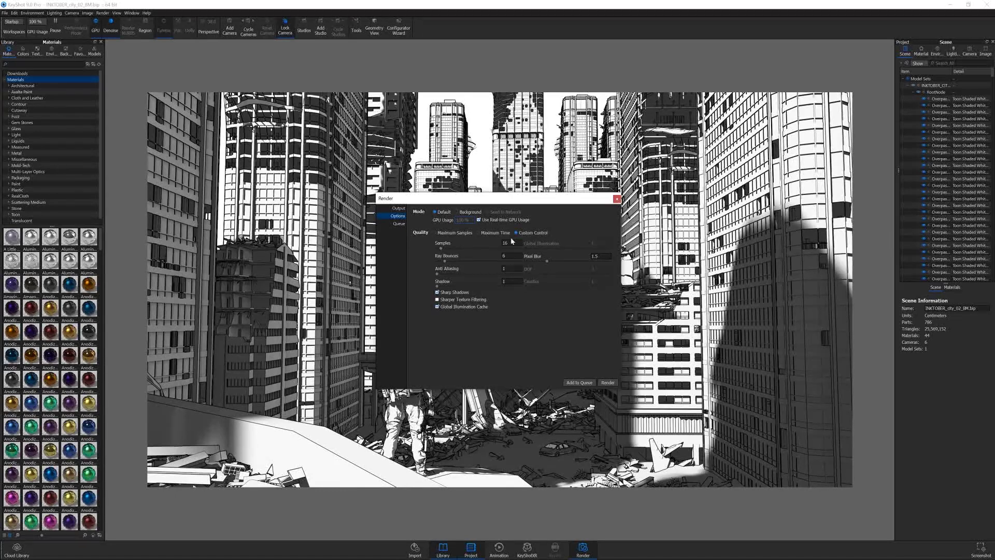
- Choose Maximum Samples quality and render the city at 5000 × 3090
{"action": "left_click", "coordinate": [443, 234]}
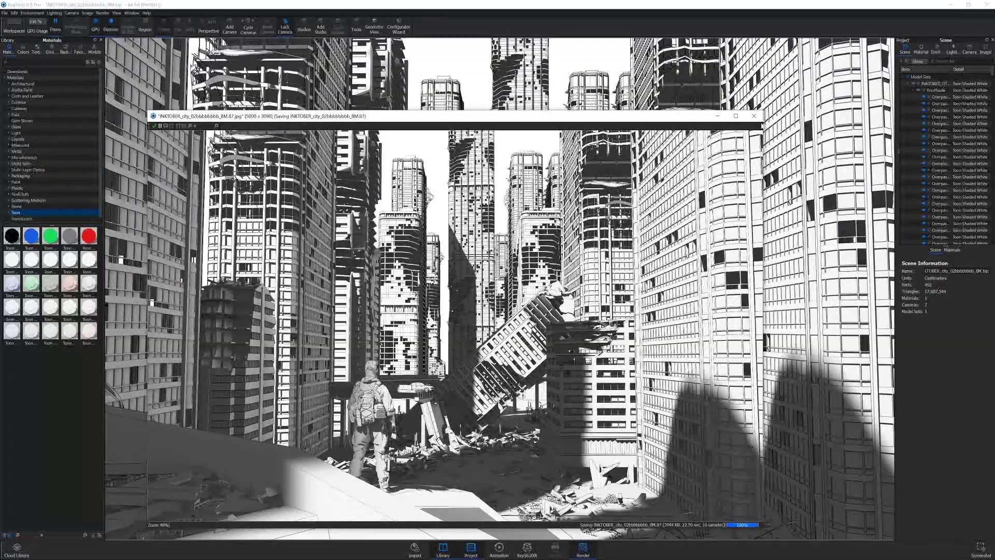
- Close the finished render, then orbit and dolly the camera to a new street view
{"action": "left_click", "coordinate": [754, 116]}
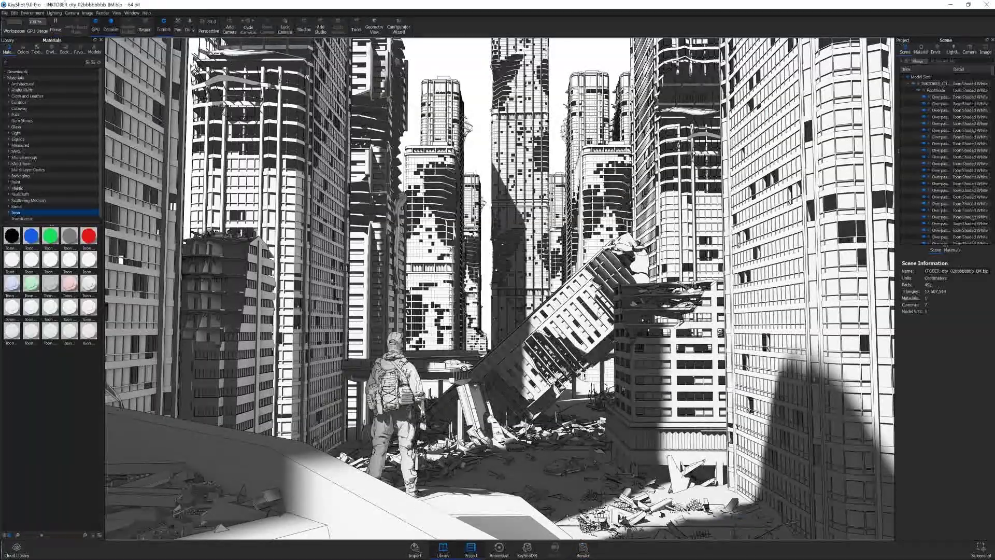
{"action": "left_click_drag", "start_coordinate": [612, 283], "coordinate": [676, 280]}
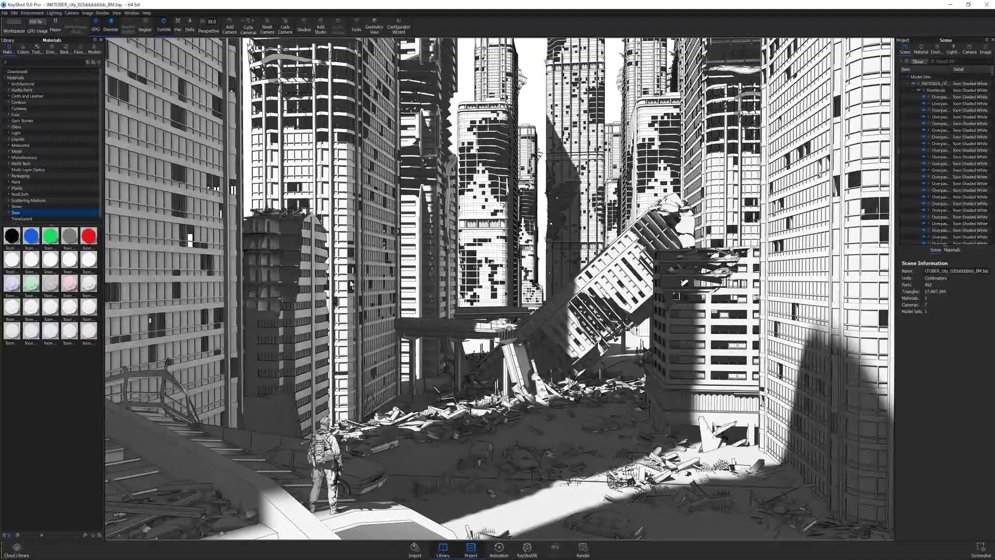
{"action": "left_click_drag", "start_coordinate": [684, 283], "coordinate": [725, 280]}
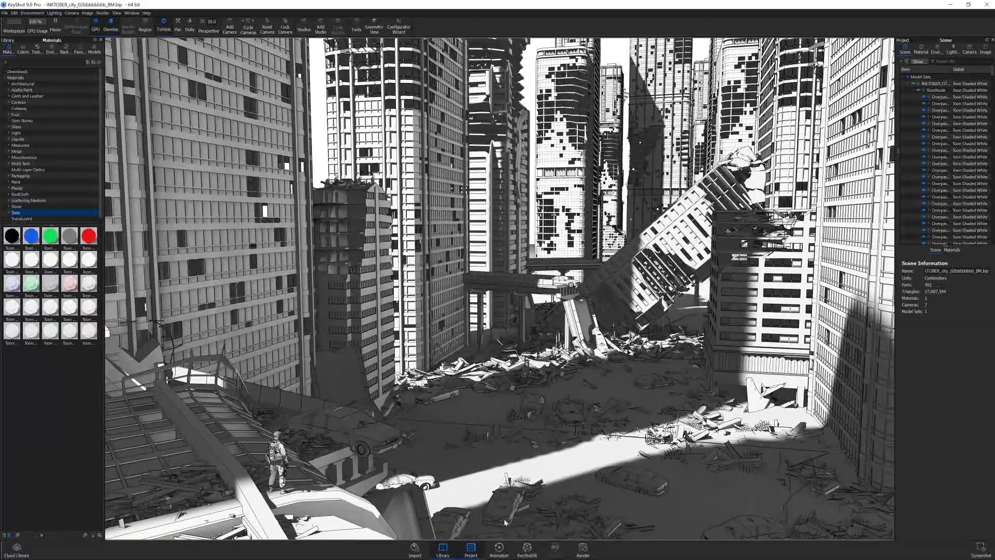
{"action": "scroll", "coordinate": [329, 409], "scroll_direction": "up", "scroll_amount": 10}
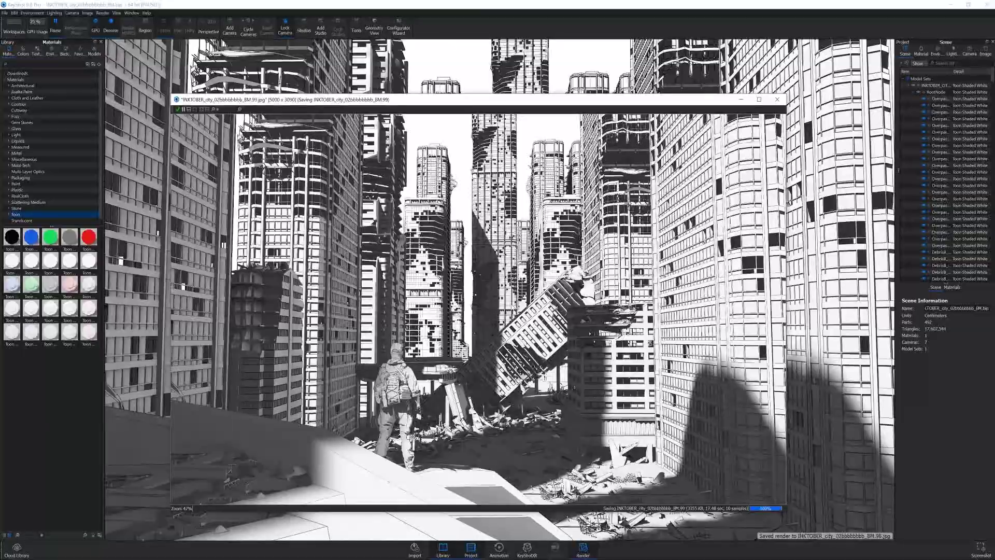
- Zoom in and out on the render output, then move its window right and down
{"action": "scroll", "coordinate": [699, 199], "scroll_direction": "up", "scroll_amount": 4}
{"action": "scroll", "coordinate": [699, 199], "scroll_direction": "down", "scroll_amount": 4}
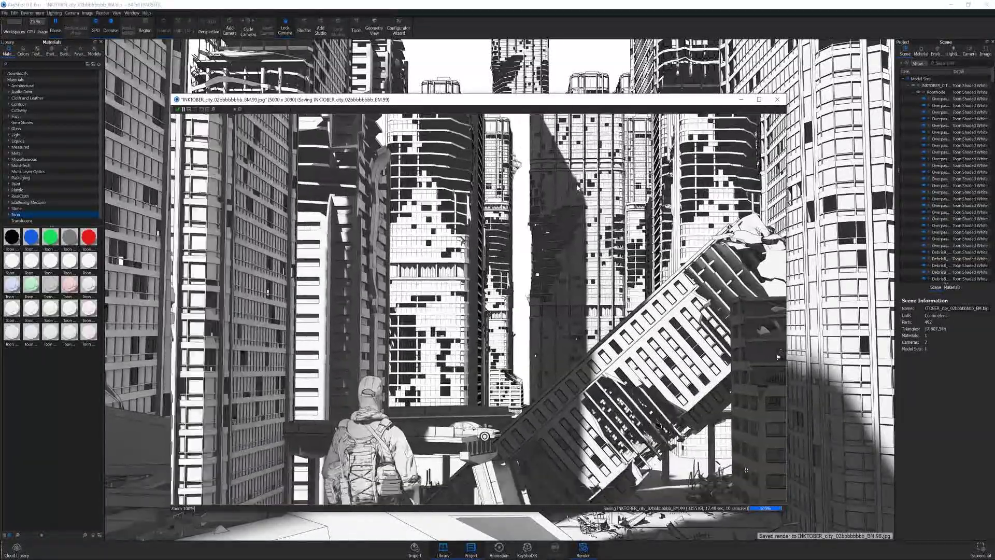
{"action": "scroll", "coordinate": [478, 280], "scroll_direction": "up", "scroll_amount": 2}
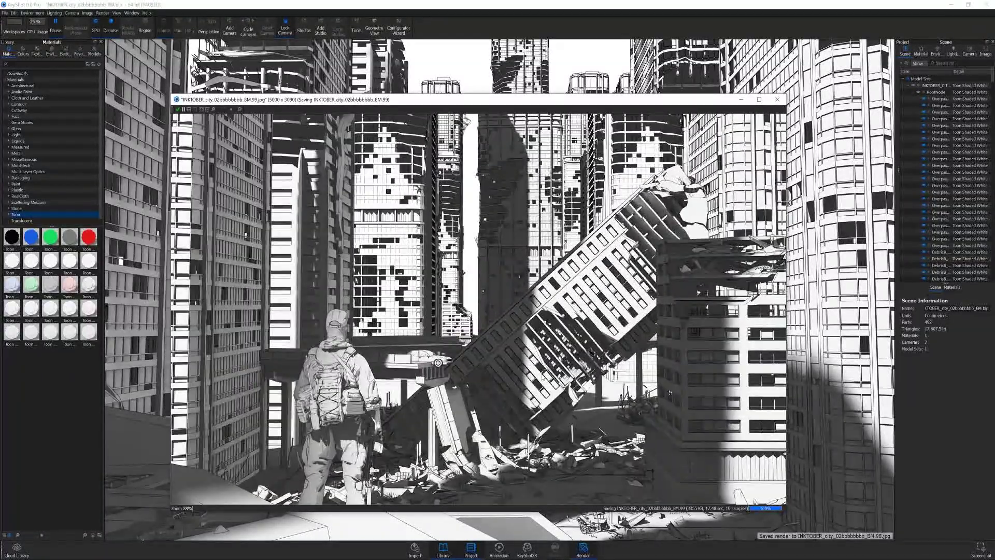
{"action": "scroll", "coordinate": [478, 280], "scroll_direction": "down", "scroll_amount": 2}
{"action": "scroll", "coordinate": [331, 447], "scroll_direction": "down", "scroll_amount": 1}
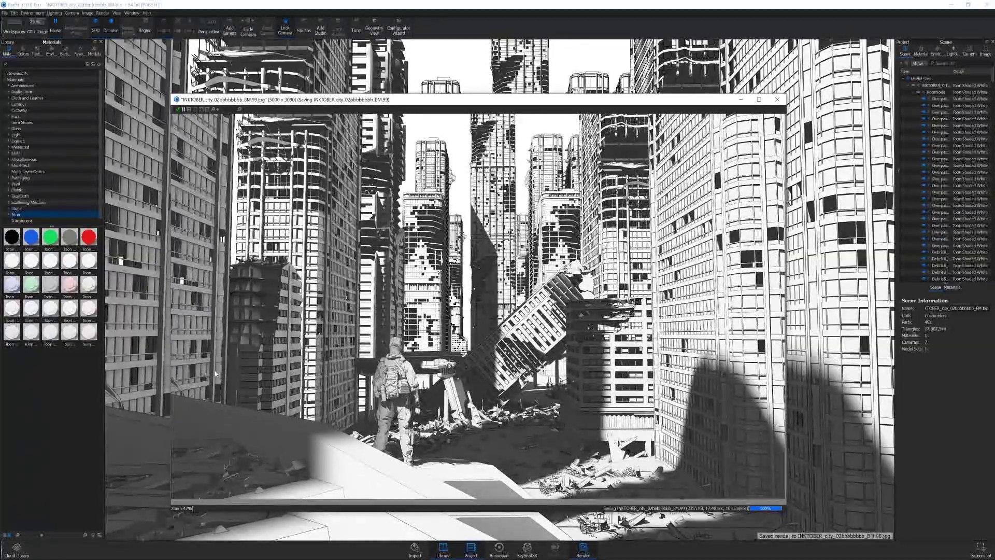
{"action": "left_click_drag", "start_coordinate": [415, 99], "coordinate": [388, 99]}
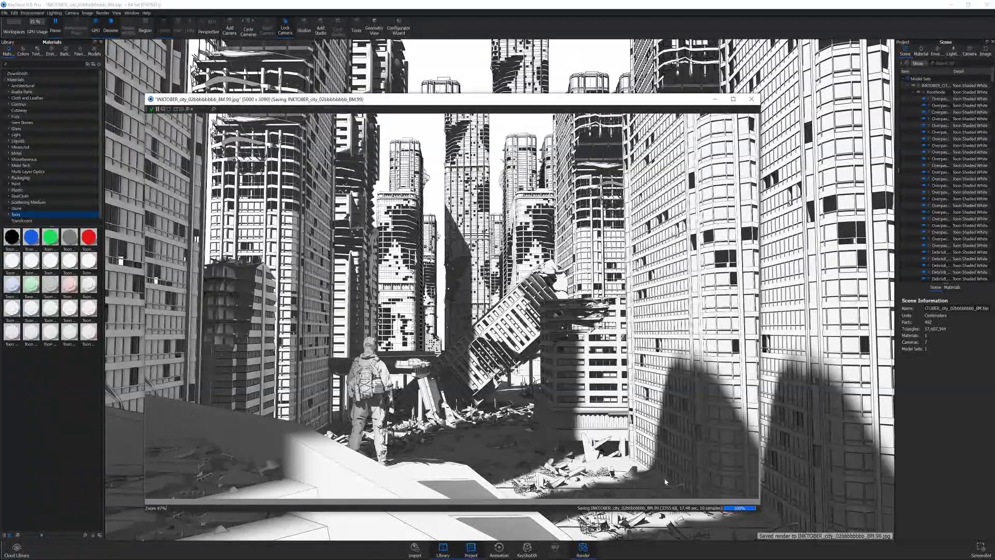
{"action": "left_click_drag", "start_coordinate": [388, 99], "coordinate": [448, 104]}
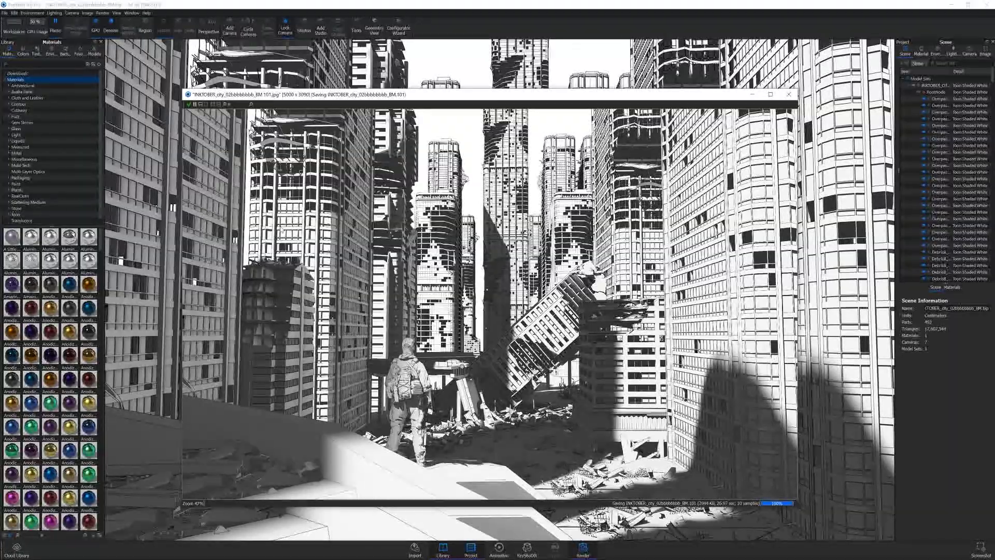
- Zoom the BM.101 render output to 47% and pan the image to fill the window
{"action": "scroll", "coordinate": [513, 255], "scroll_direction": "up", "scroll_amount": 3}
{"action": "scroll", "coordinate": [513, 255], "scroll_direction": "down", "scroll_amount": 3}
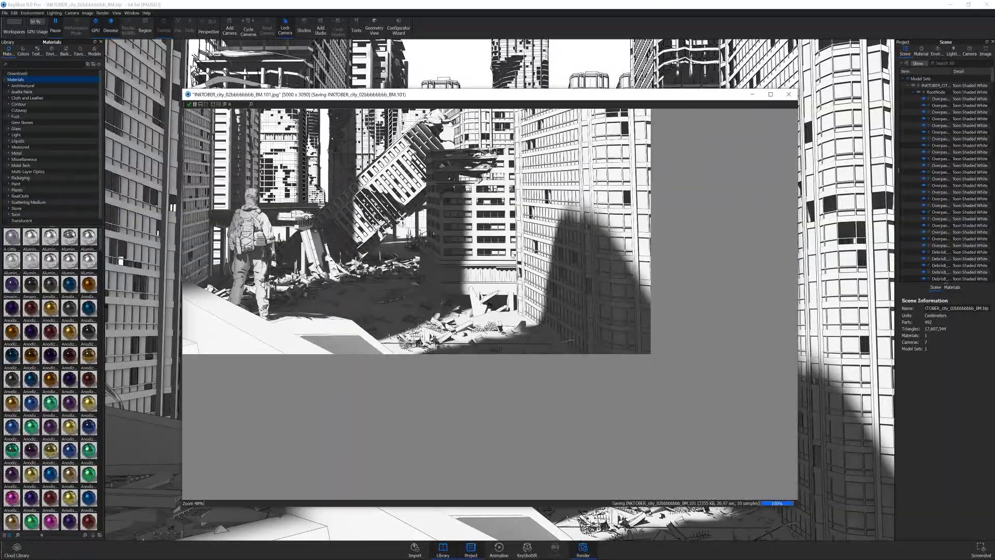
{"action": "scroll", "coordinate": [513, 255], "scroll_direction": "down", "scroll_amount": 2}
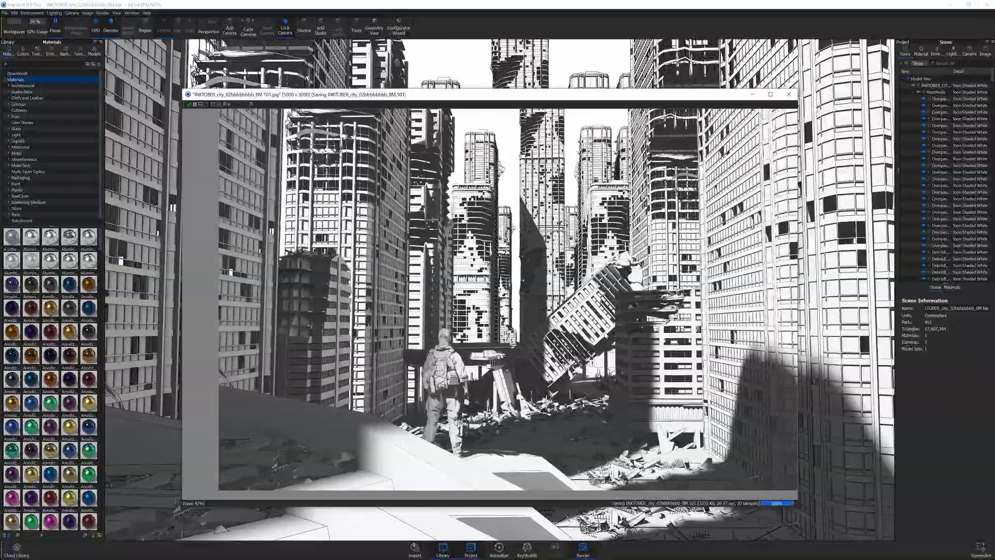
{"action": "left_click_drag", "start_coordinate": [513, 255], "coordinate": [479, 275]}
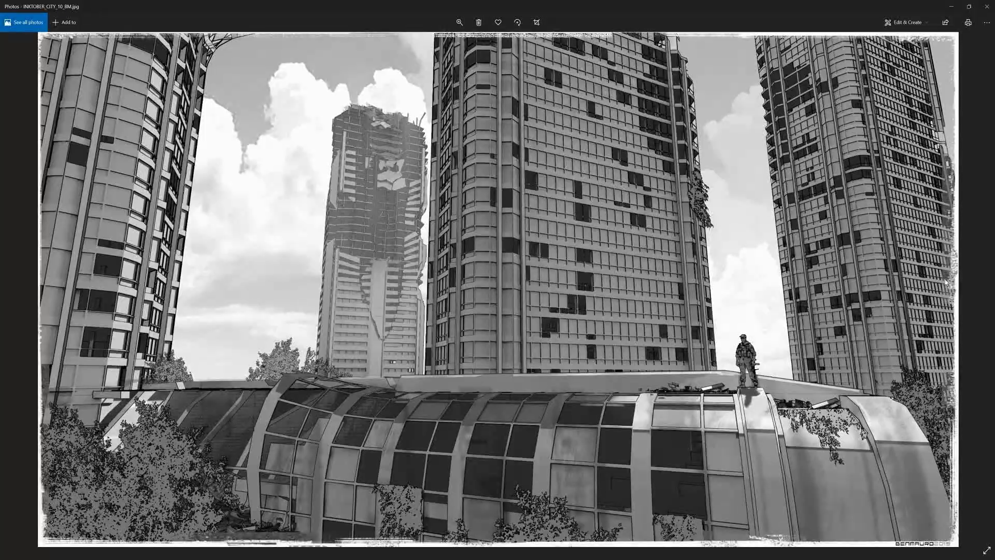
- Step to the adjacent image, INKTOBER_CITY_09_BM.jpg, in Windows Photos
{"action": "key", "text": "Right"}
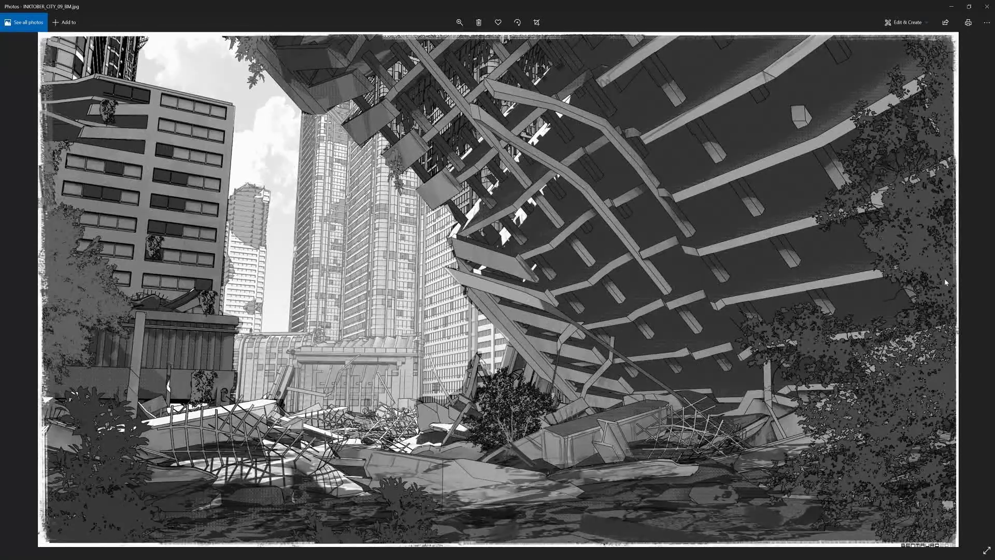